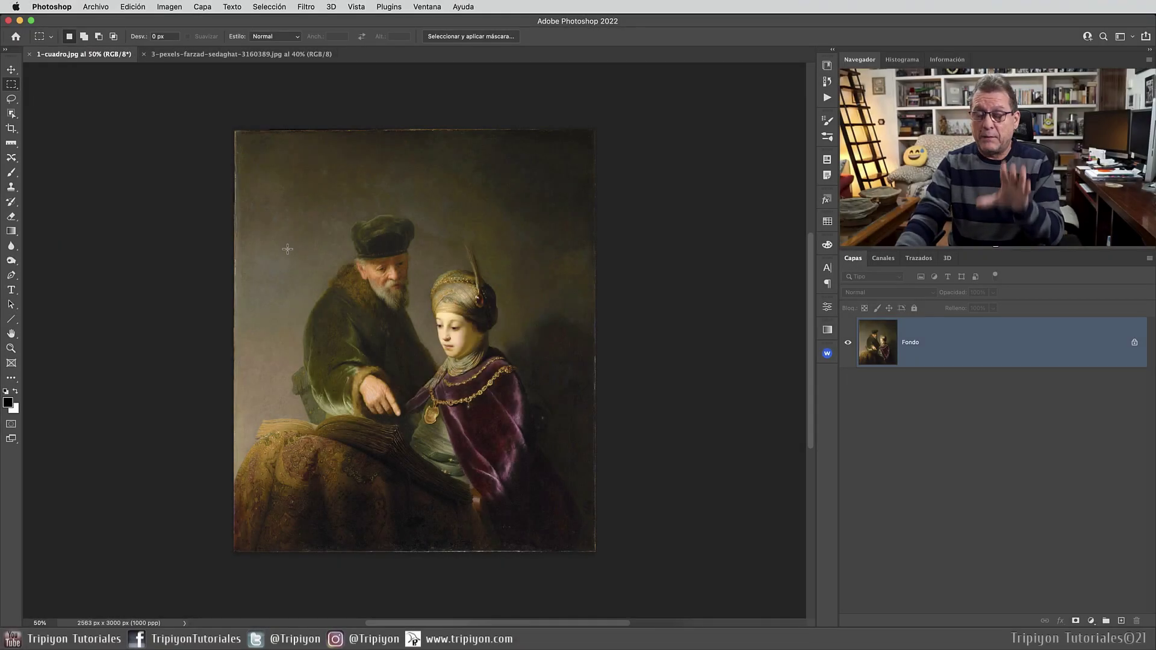
# Switch to the 3-pexels-farzad-sedaghat portrait document, leaving the Rembrandt painting in the background
pyautogui.click(265, 55)
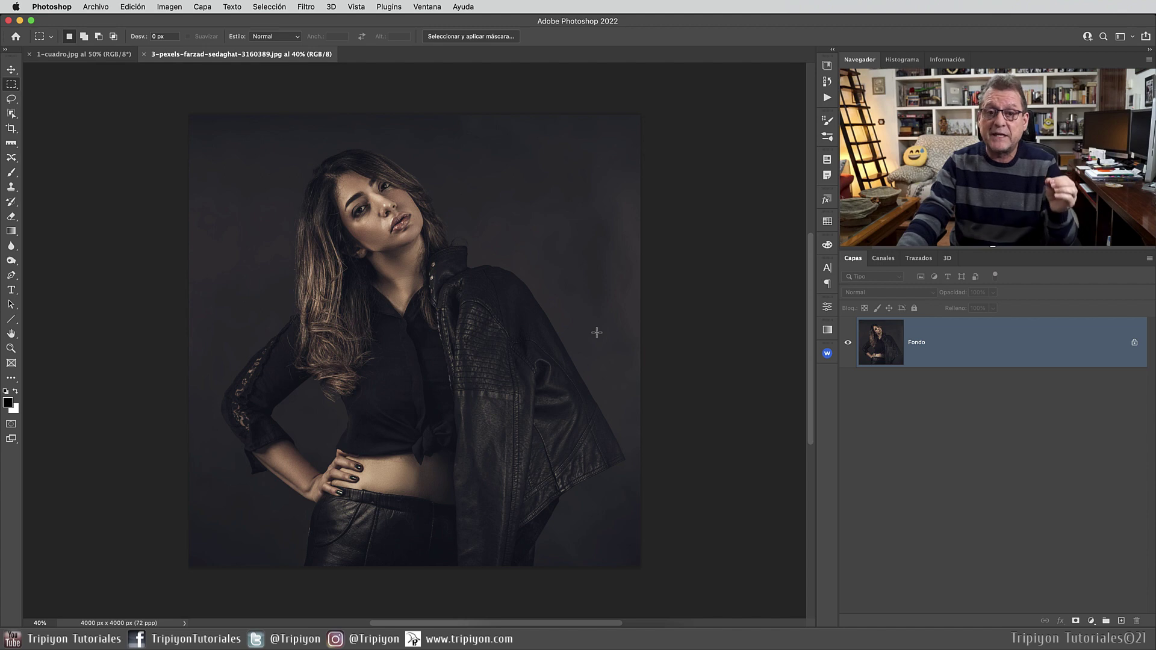
# Launch Neural Filters from the Filtro menu and enable the Transferencia de color filter
pyautogui.click(311, 6)
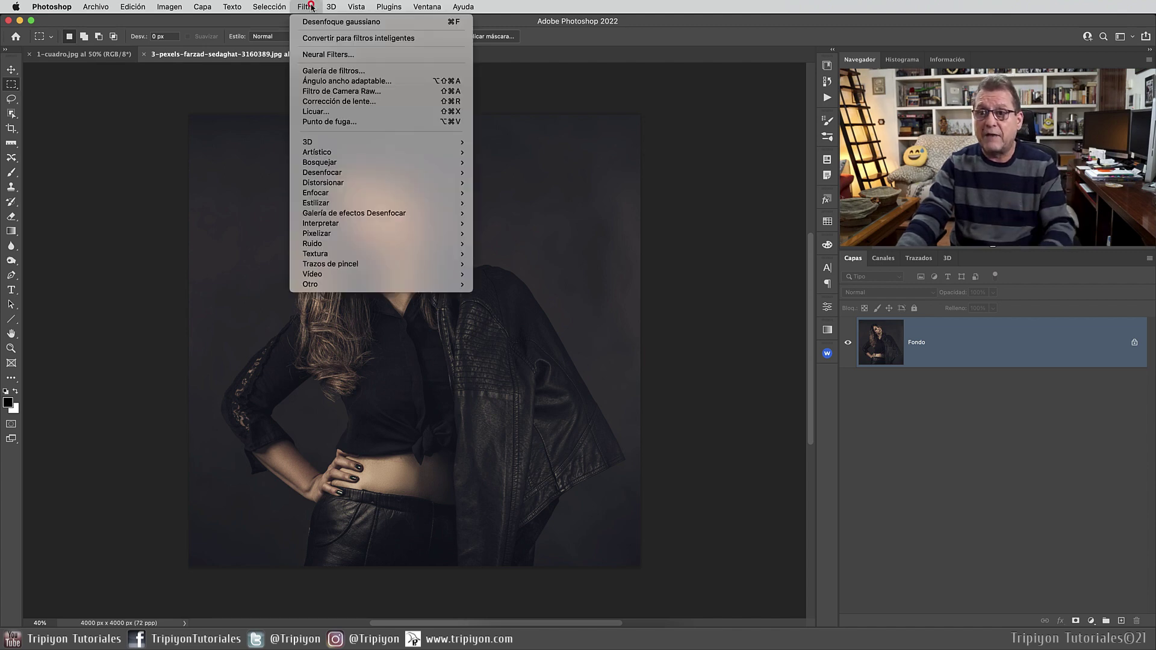
pyautogui.click(342, 55)
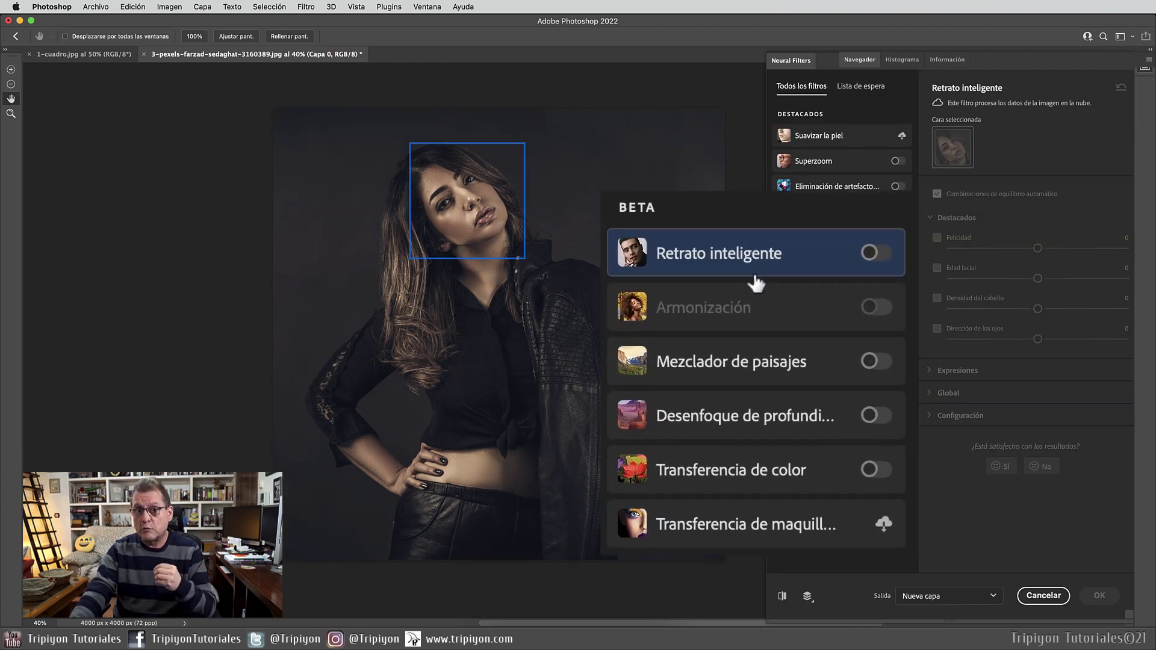
pyautogui.click(876, 471)
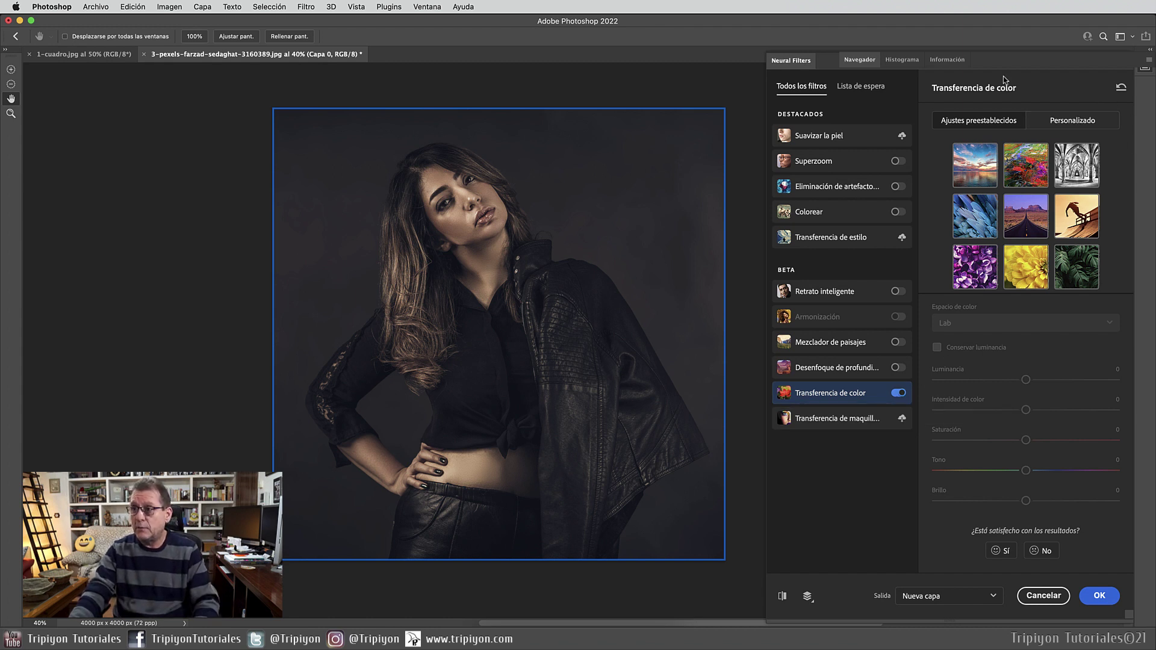
# Set the custom (Personalizado) Color Transfer reference image to the painting 1-cuadro.jpg
pyautogui.click(1082, 123)
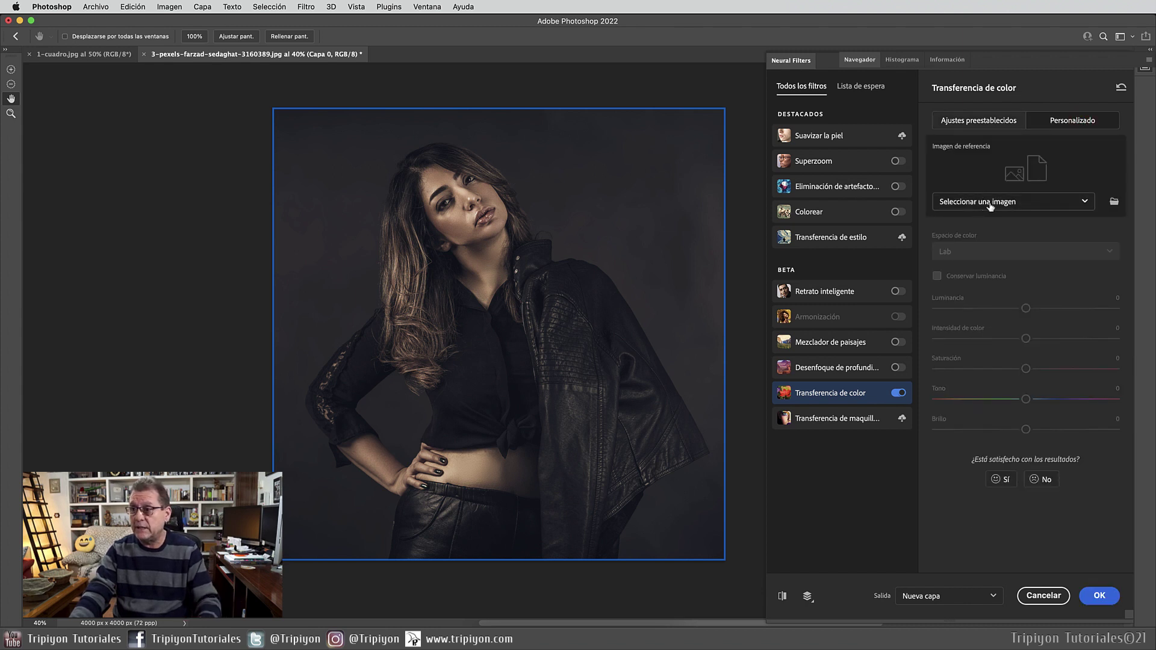
pyautogui.click(990, 203)
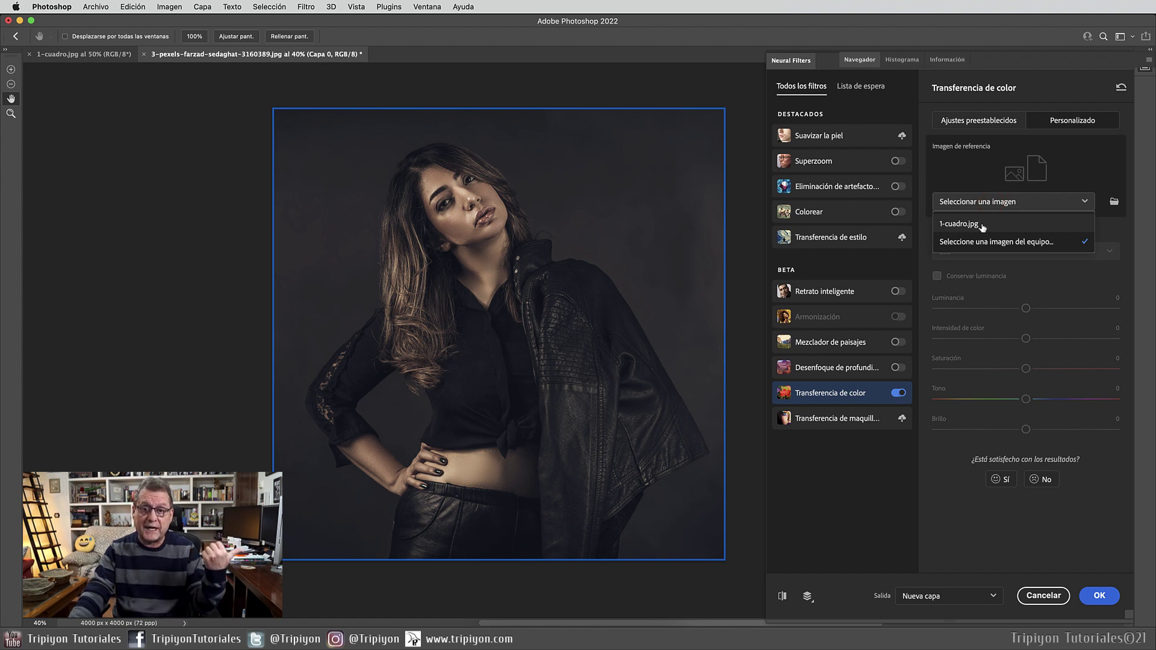
pyautogui.click(982, 225)
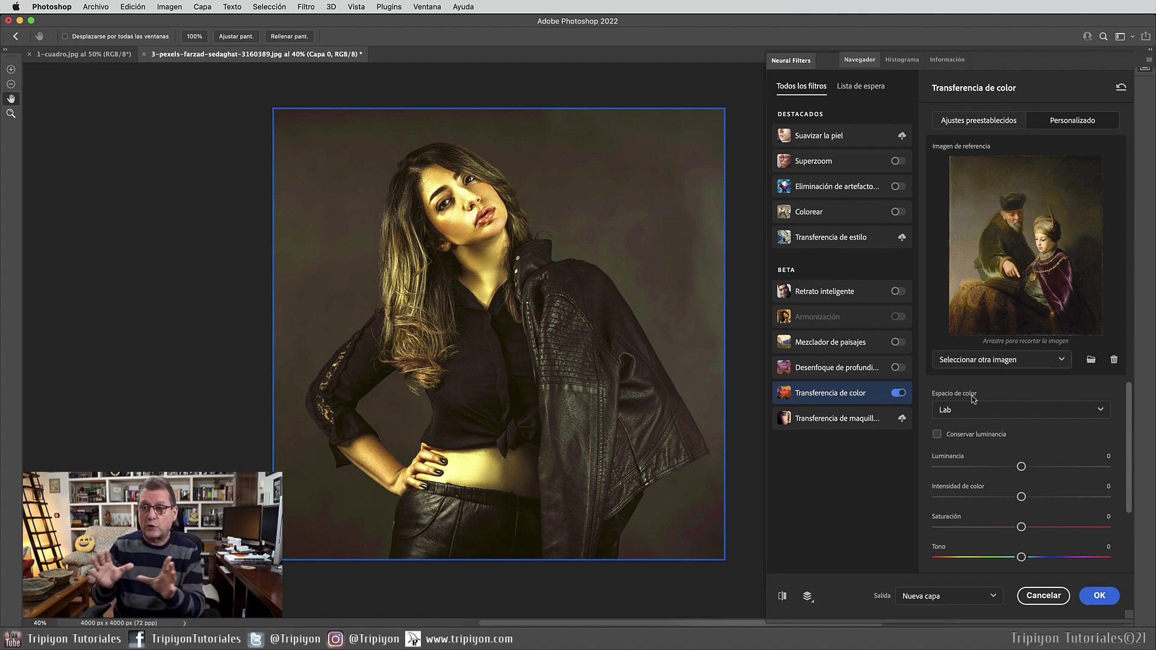
pyautogui.scroll(-2, 1127, 467)
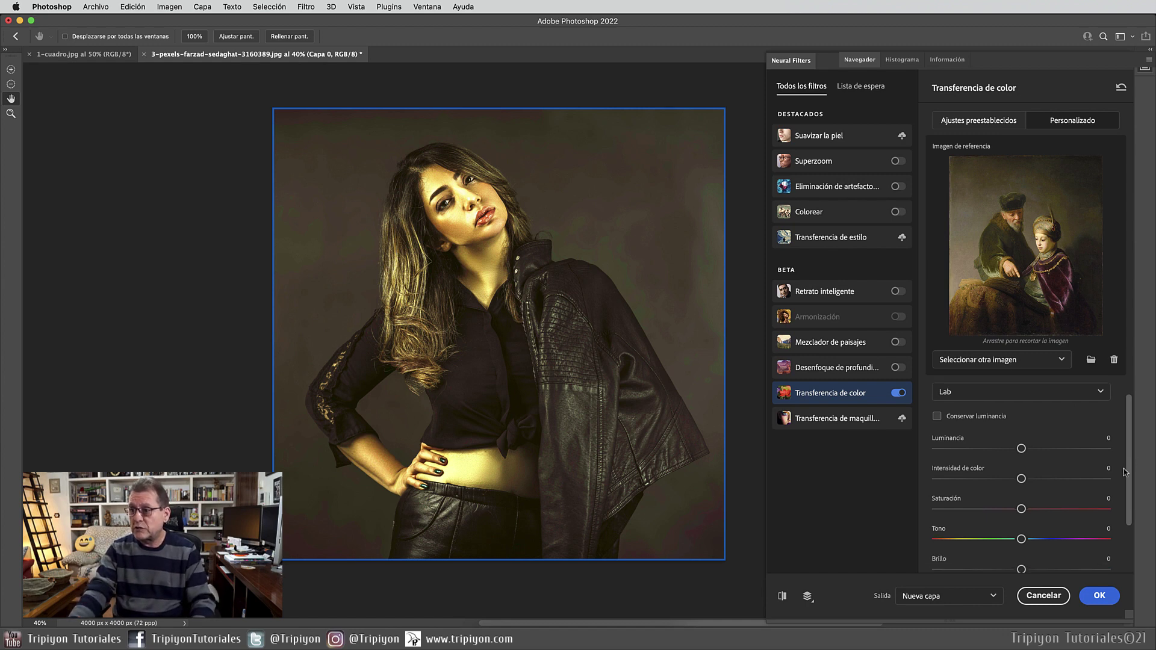
pyautogui.scroll(2, 1115, 465)
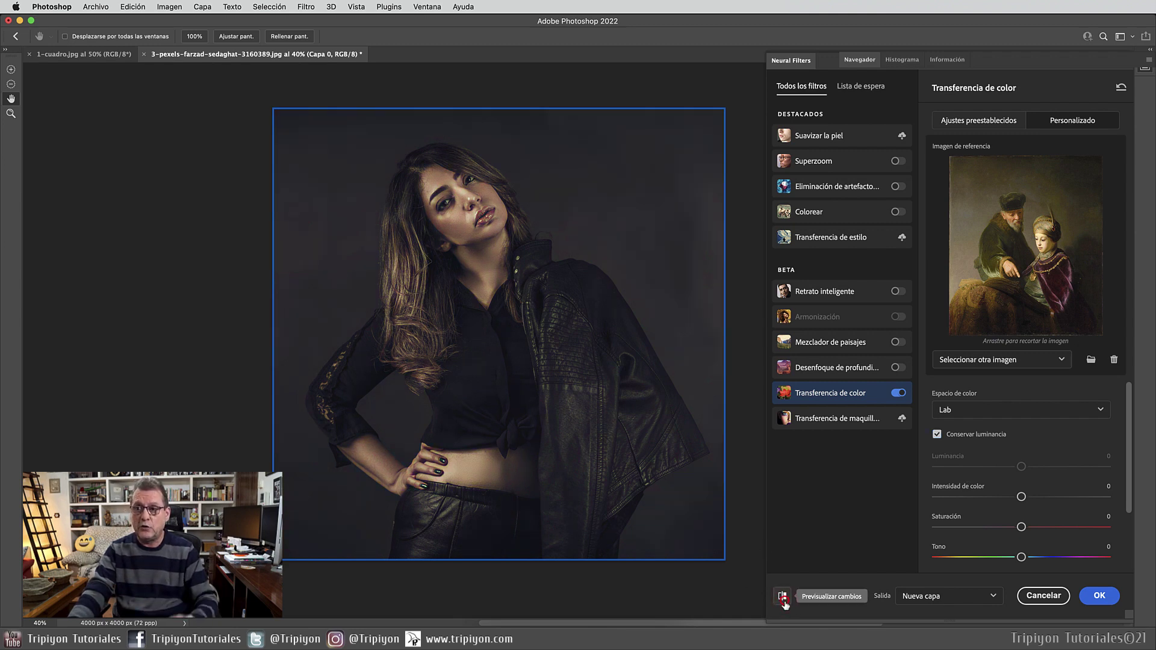
pyautogui.click(783, 597)
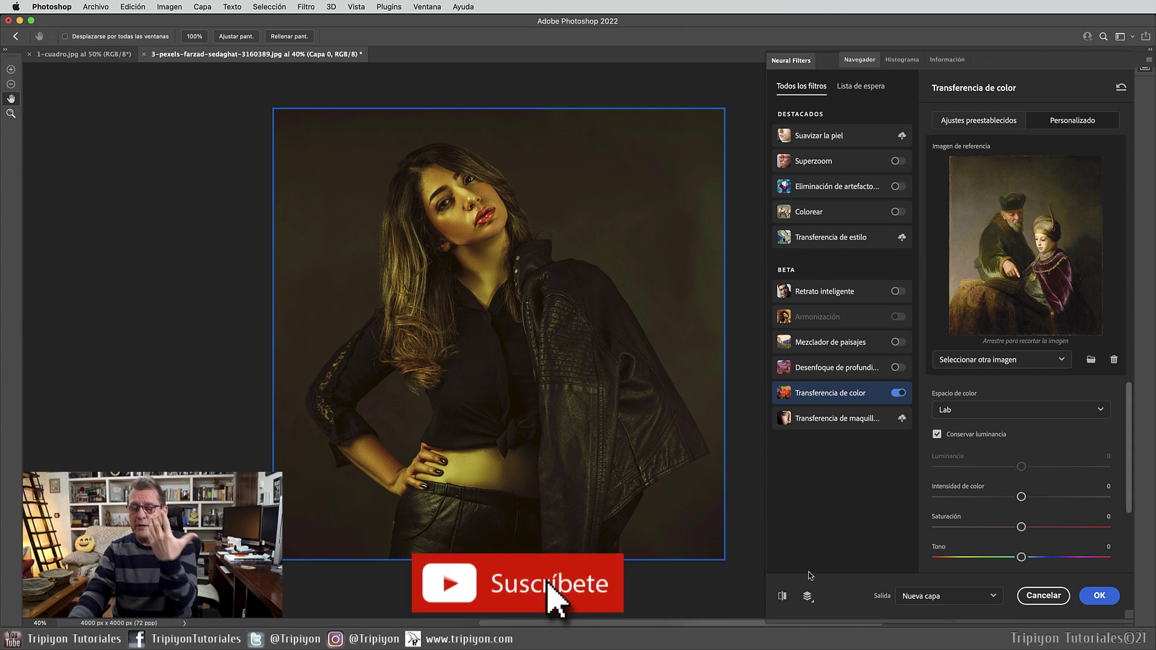
pyautogui.click(937, 434)
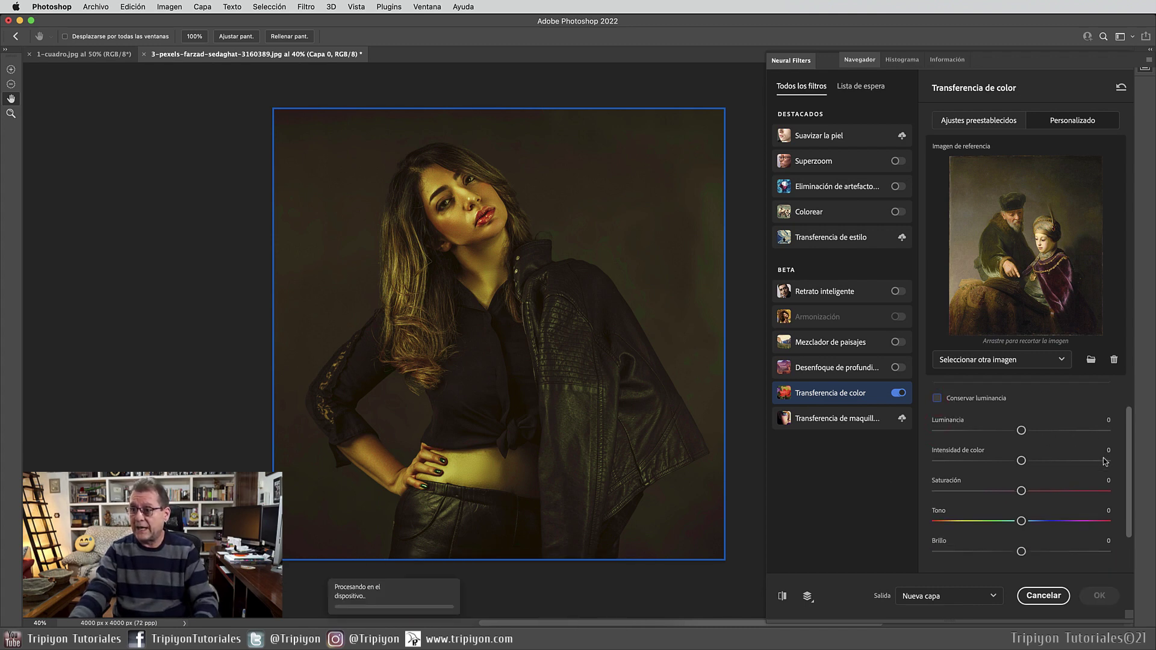
pyautogui.scroll(-3, 1096, 458)
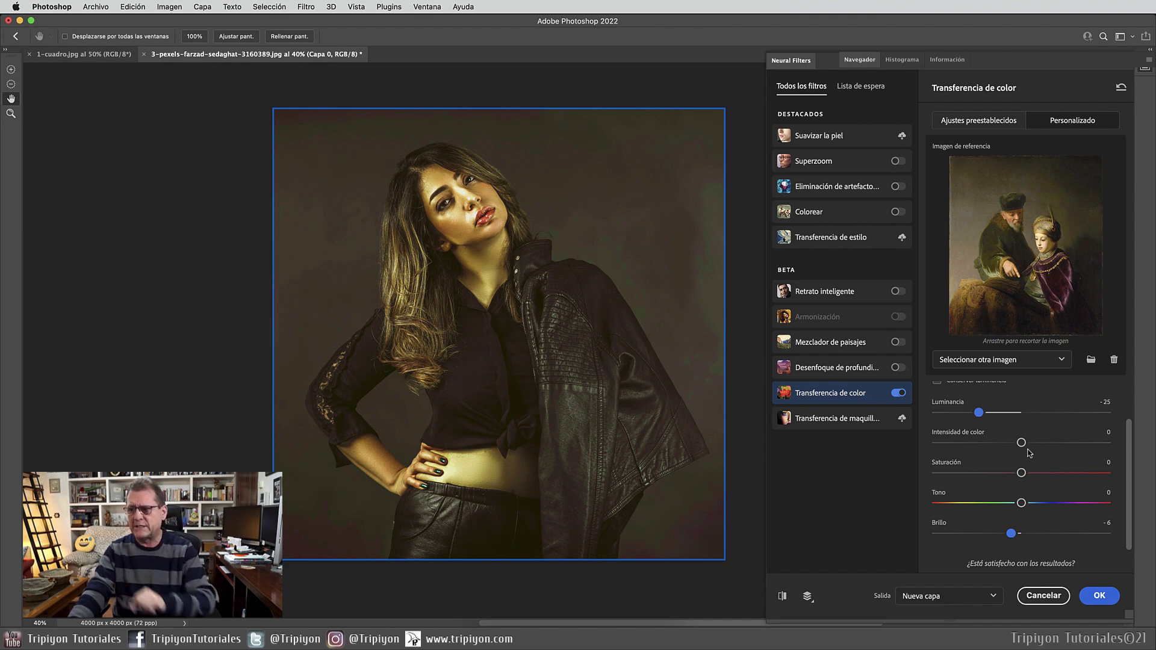
# Keep Salida set to Nueva capa and apply the colour transfer to the portrait
pyautogui.click(968, 598)
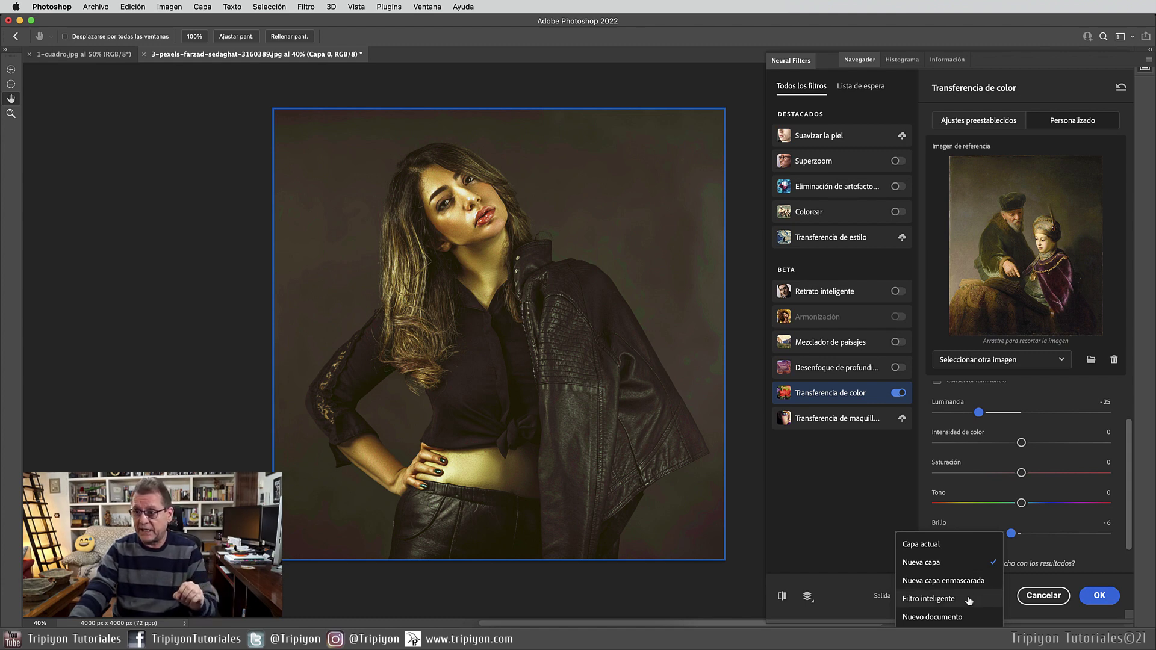
pyautogui.click(960, 562)
pyautogui.click(1100, 596)
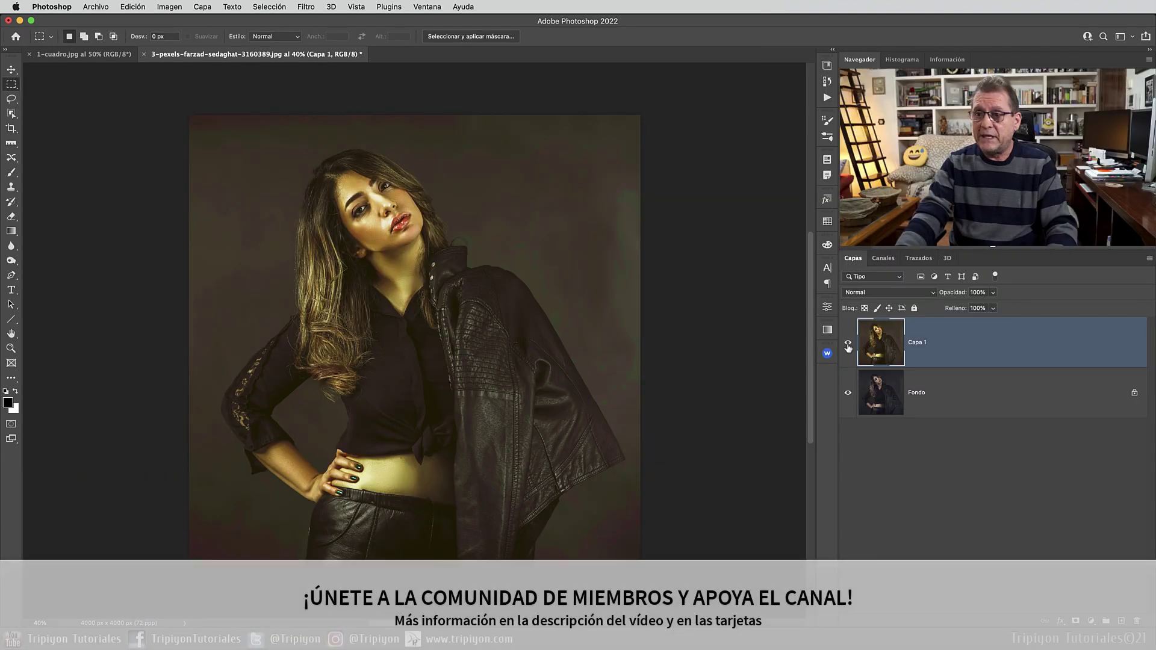
# Compare Capa 1 against the original by toggling it, then view 1-cuadro.jpg and return to the portrait
pyautogui.click(848, 344)
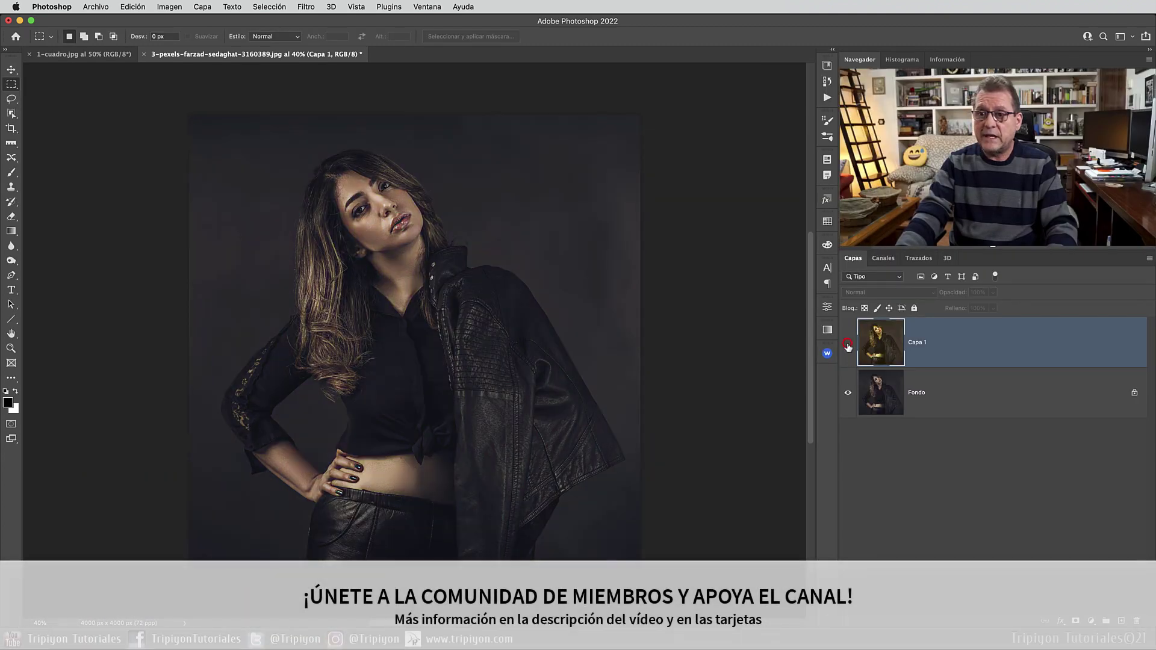
pyautogui.click(848, 345)
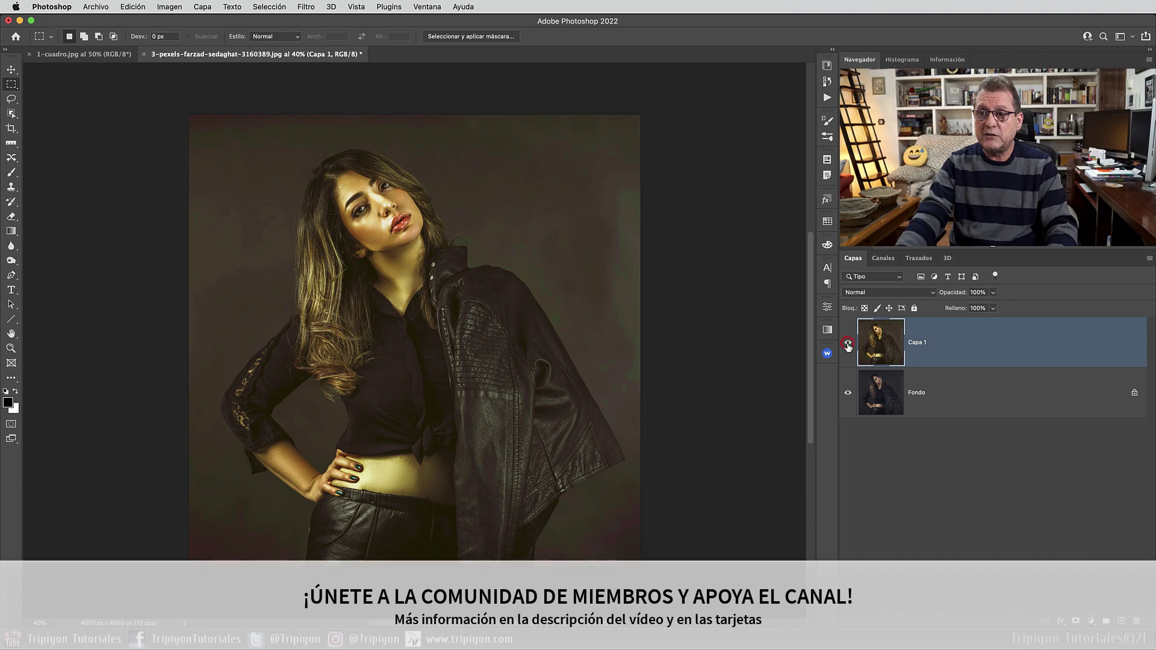
pyautogui.click(68, 56)
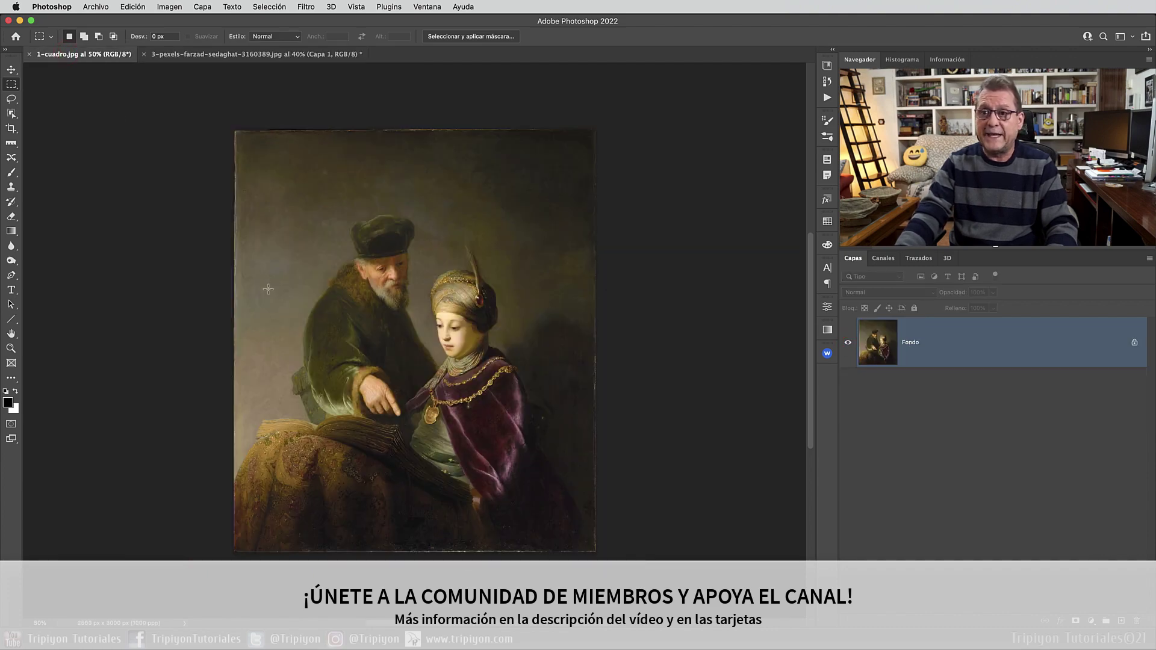
pyautogui.click(274, 55)
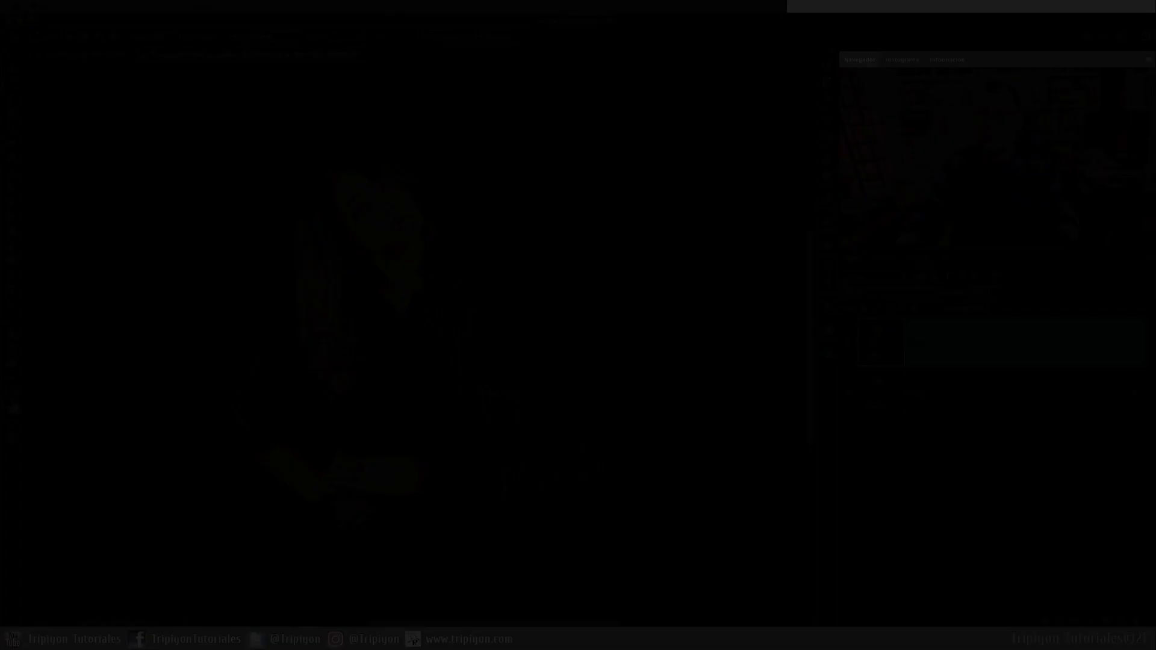